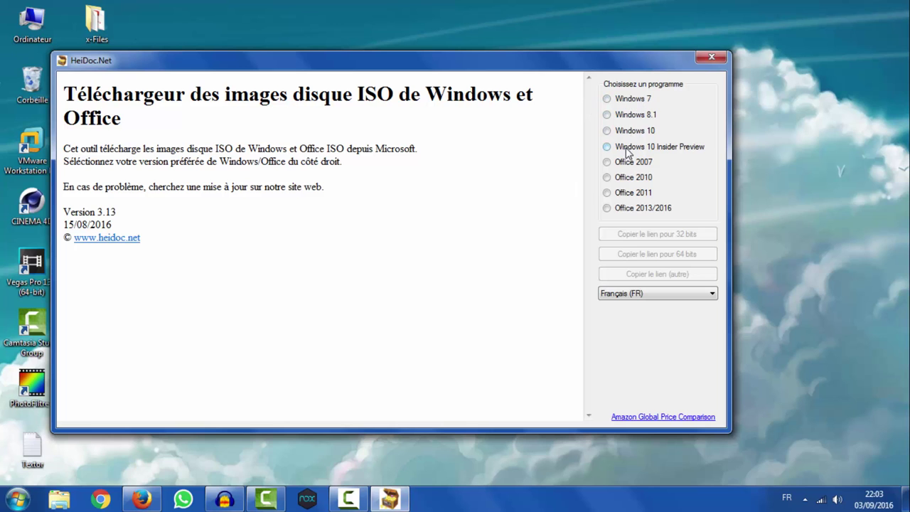
# - Close the ISO downloader window and search the web for "rufus" in Firefox
pyautogui.click(712, 56)
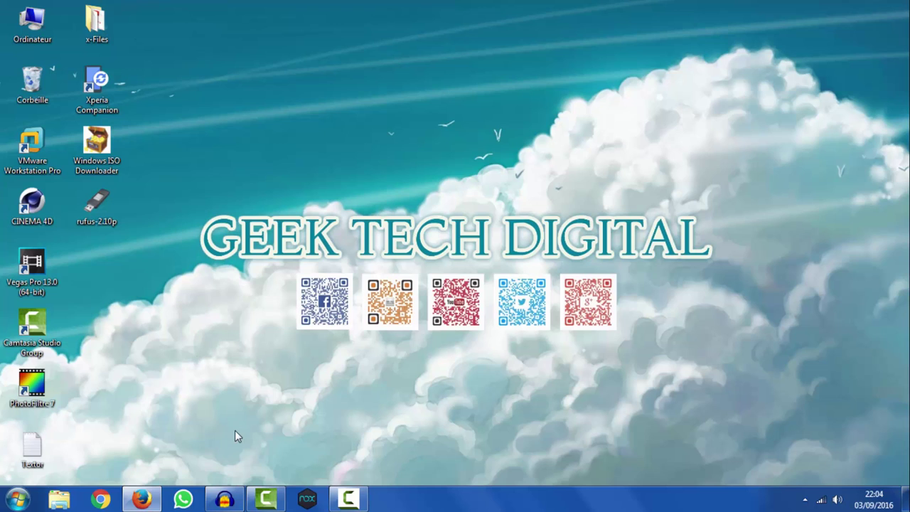
pyautogui.click(142, 500)
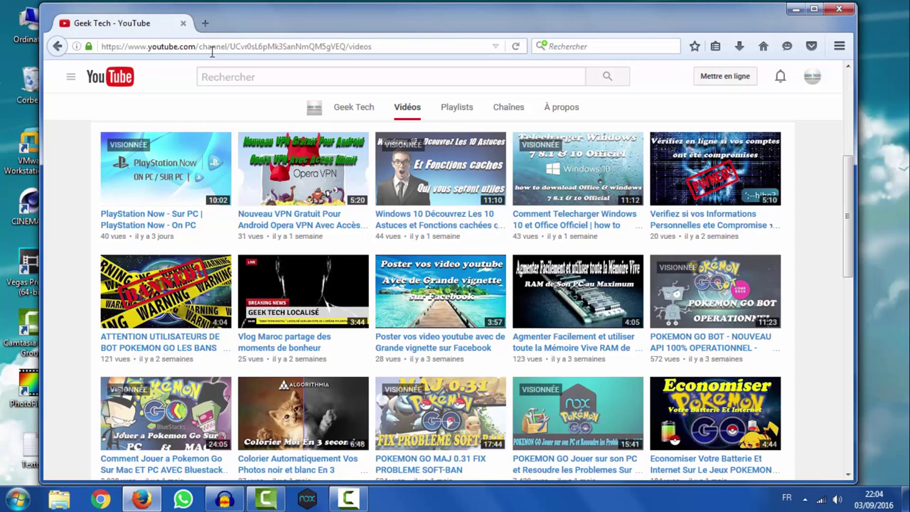
pyautogui.click(211, 47)
pyautogui.write('rufus')
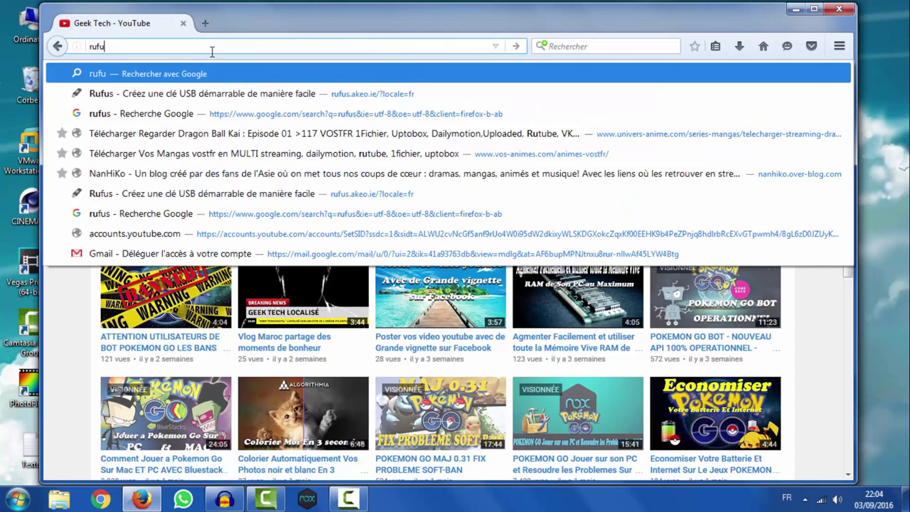
pyautogui.press('Return')
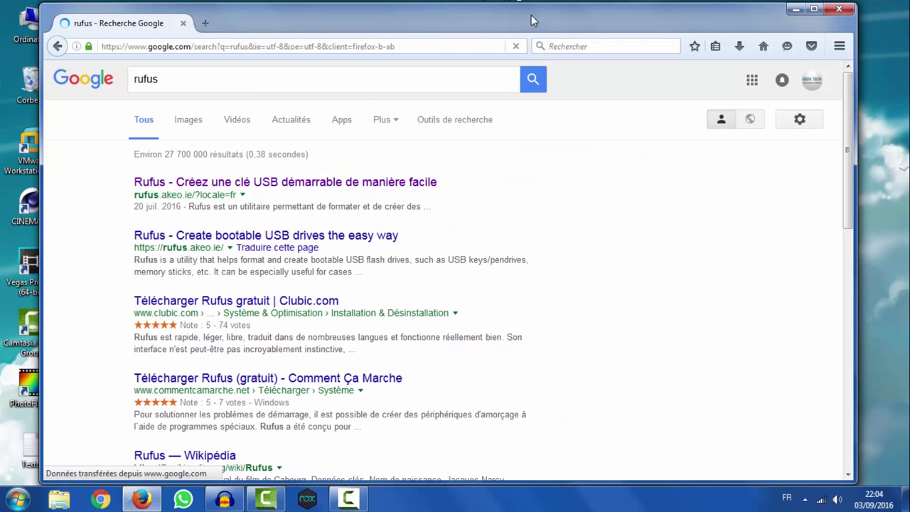
# - Open the French Rufus site in a maximized browser, review its download section, and close the browser
pyautogui.doubleClick(533, 16)
pyautogui.click(301, 172)
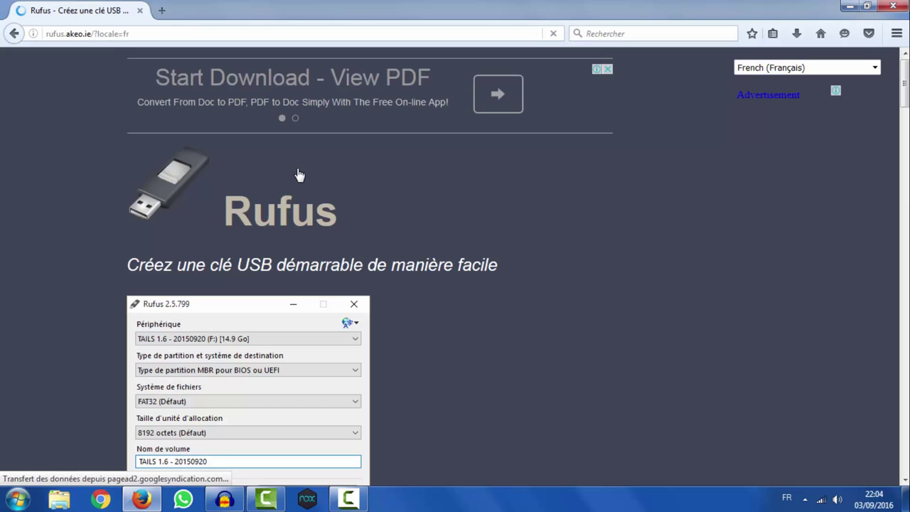
pyautogui.scroll(-7, 299, 174)
pyautogui.scroll(-4, 297, 169)
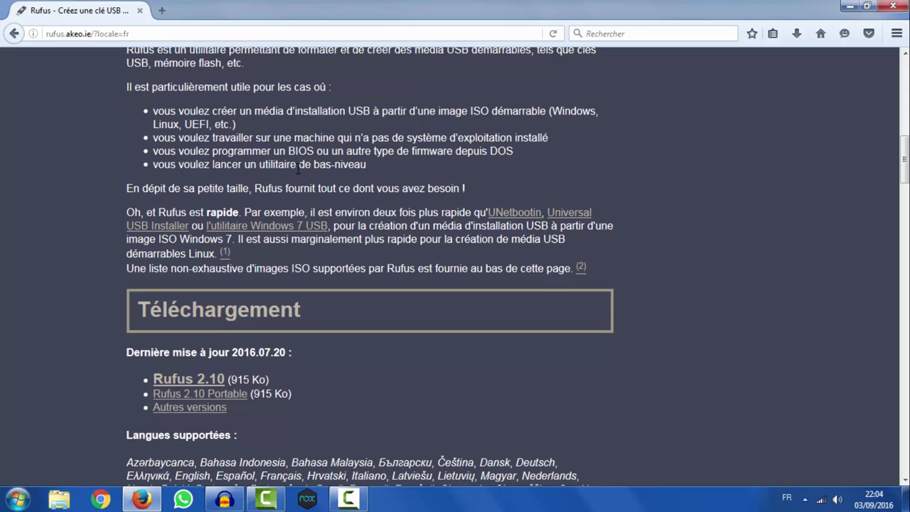
pyautogui.scroll(-2, 301, 207)
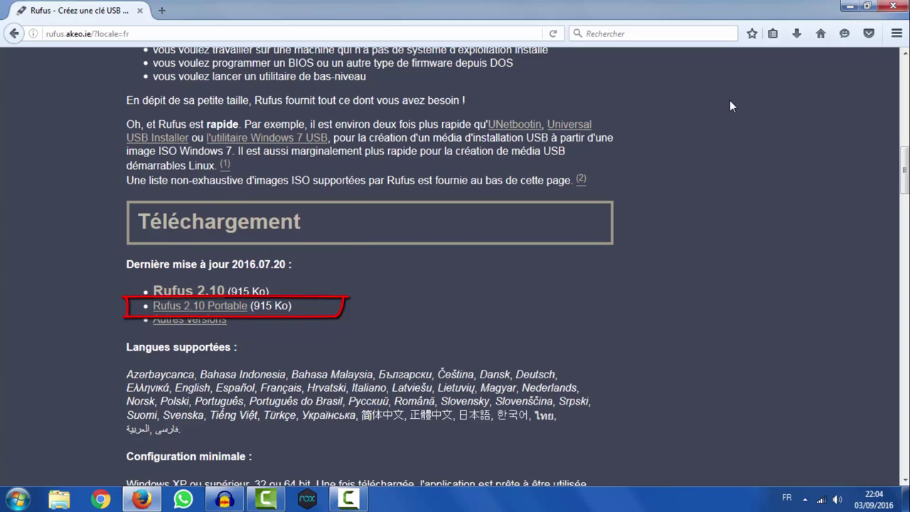
pyautogui.click(887, 10)
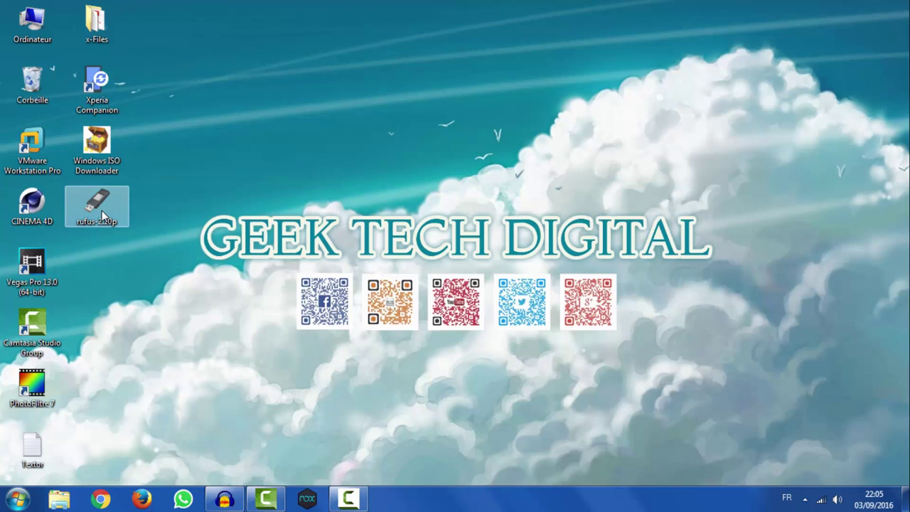
# - Launch rufus-2.10p and allow it to check for updates online
pyautogui.doubleClick(102, 210)
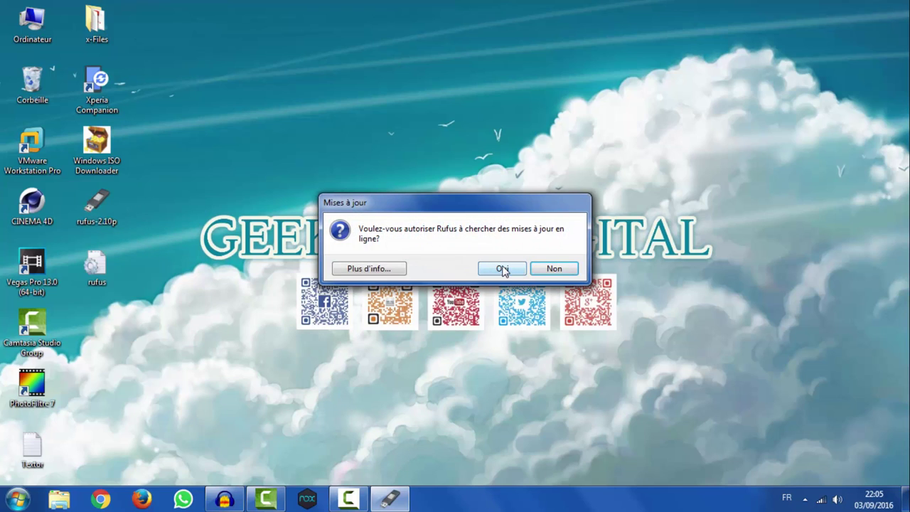
pyautogui.click(502, 269)
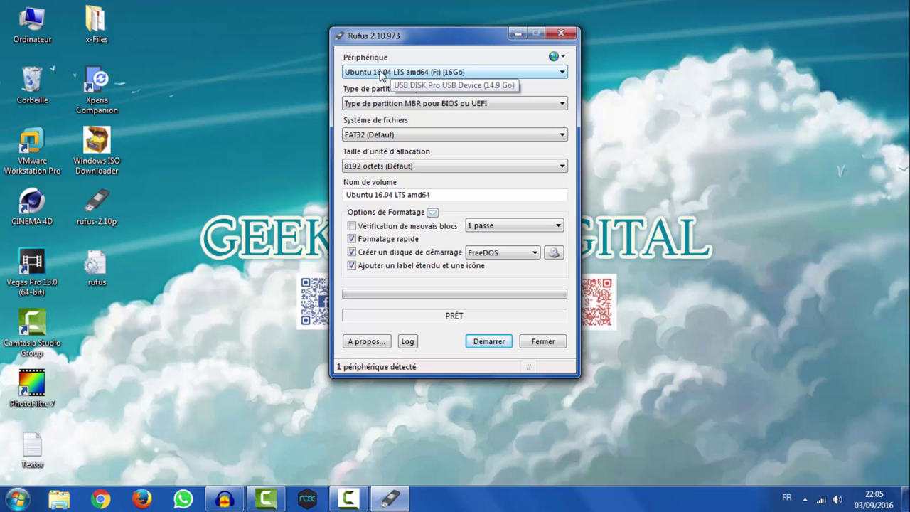
# - Check the USB drive in the Ordinateur window and close that window
pyautogui.click(28, 37)
pyautogui.doubleClick(28, 37)
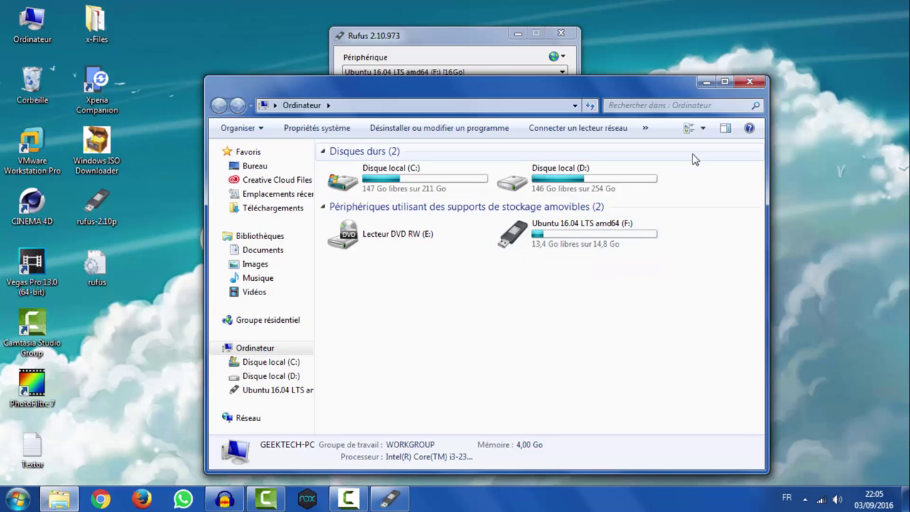
pyautogui.click(743, 83)
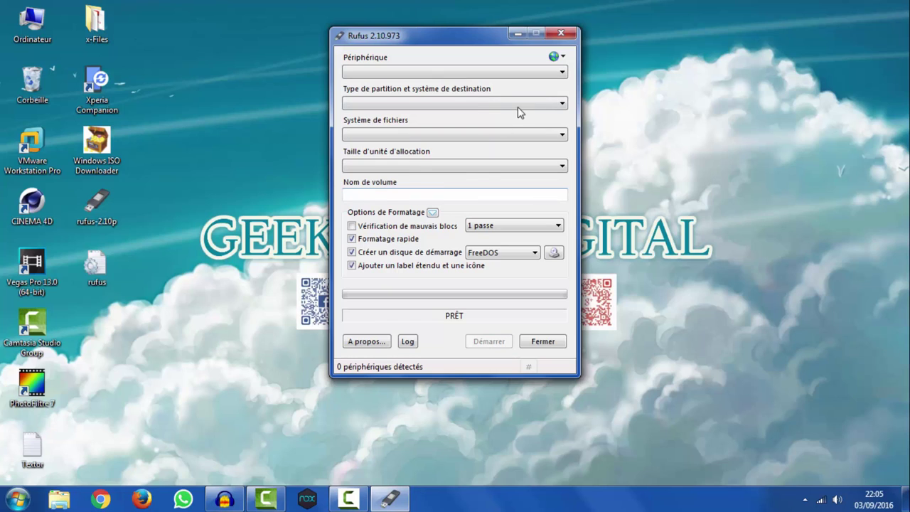
# - Look through the choices offered for the device, partition type and file system
pyautogui.click(509, 73)
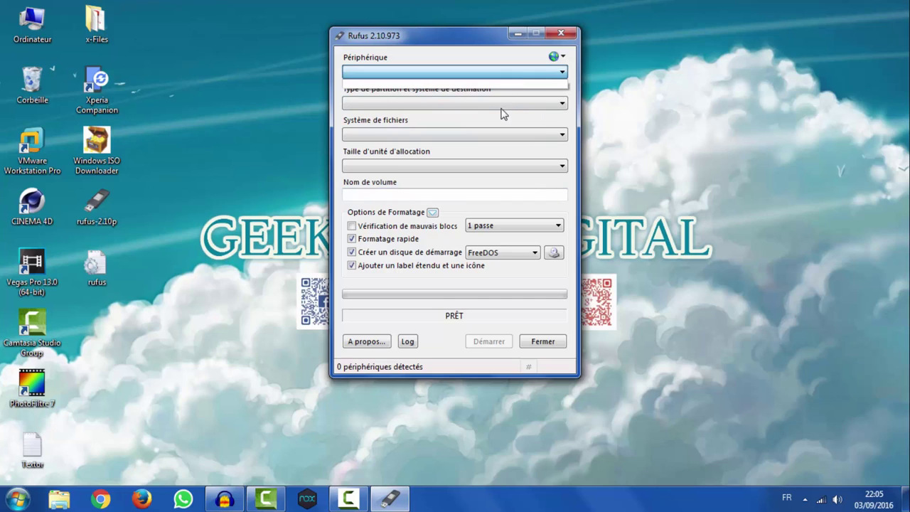
pyautogui.click(502, 104)
pyautogui.click(496, 140)
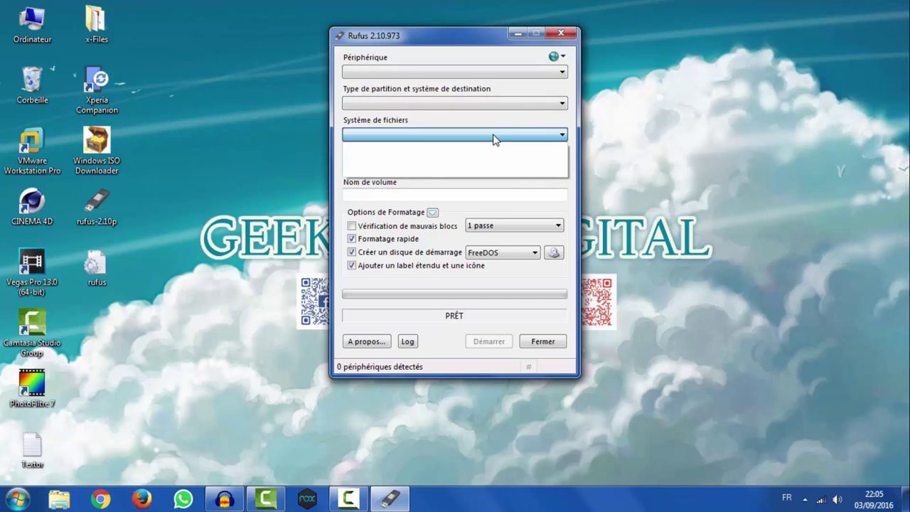
pyautogui.click(496, 139)
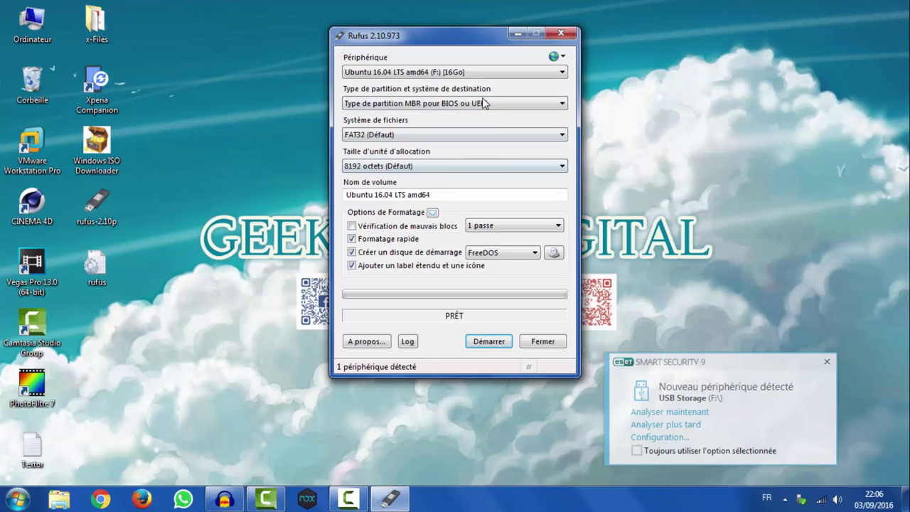
# - Configure the F: USB drive with partition type MBR pour UEFI and the FAT32 (Défaut) file system
pyautogui.click(470, 74)
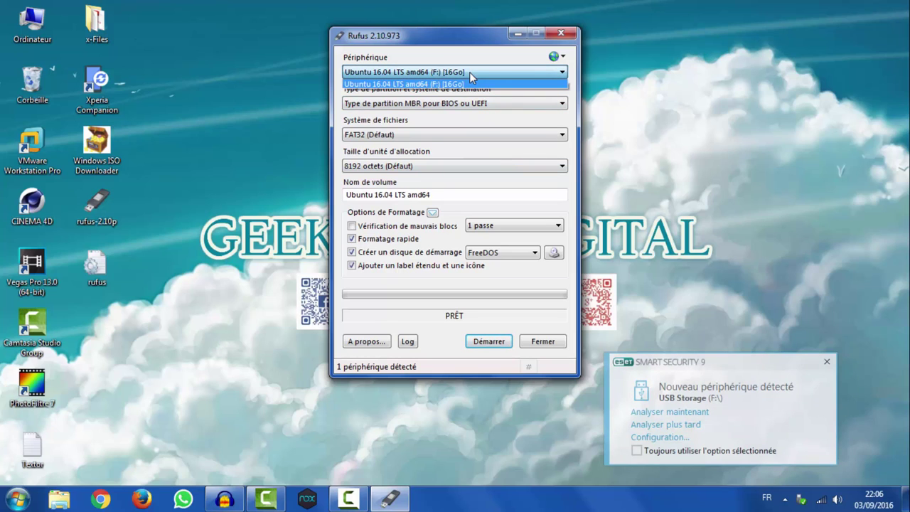
pyautogui.click(439, 108)
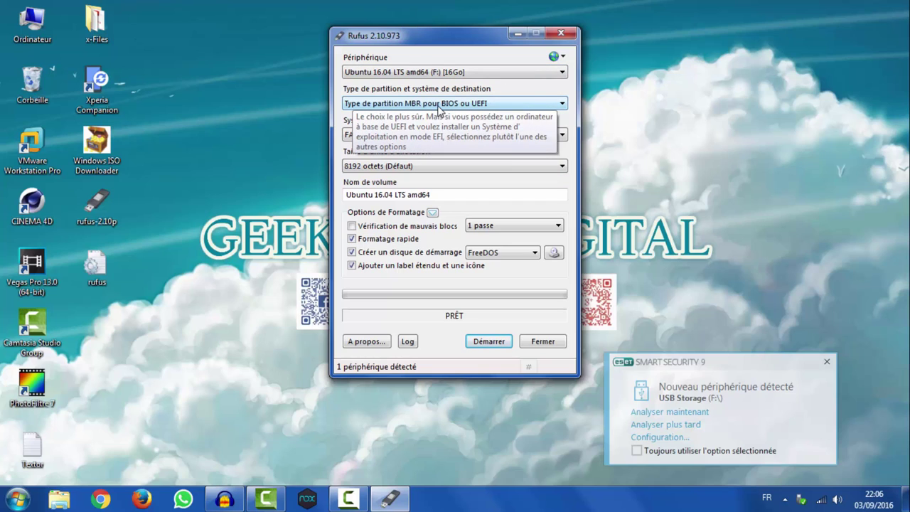
pyautogui.click(439, 108)
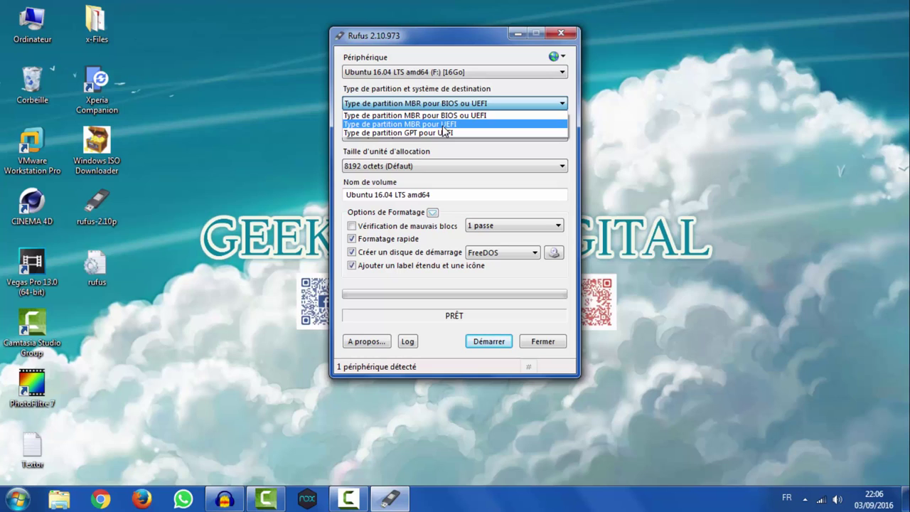
pyautogui.click(488, 125)
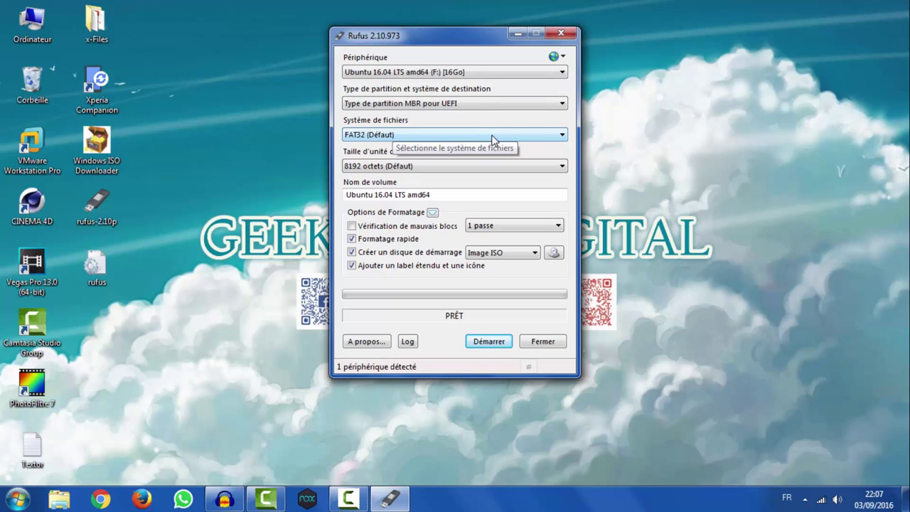
pyautogui.click(493, 140)
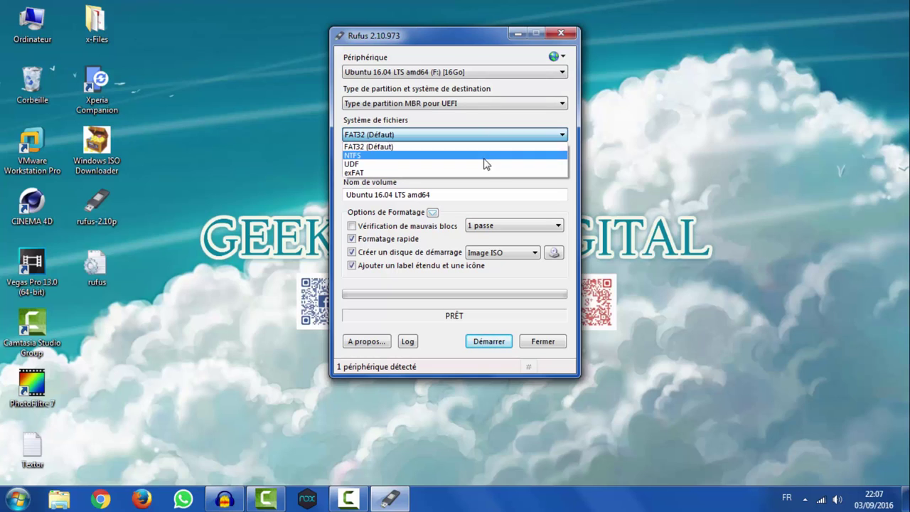
pyautogui.click(484, 149)
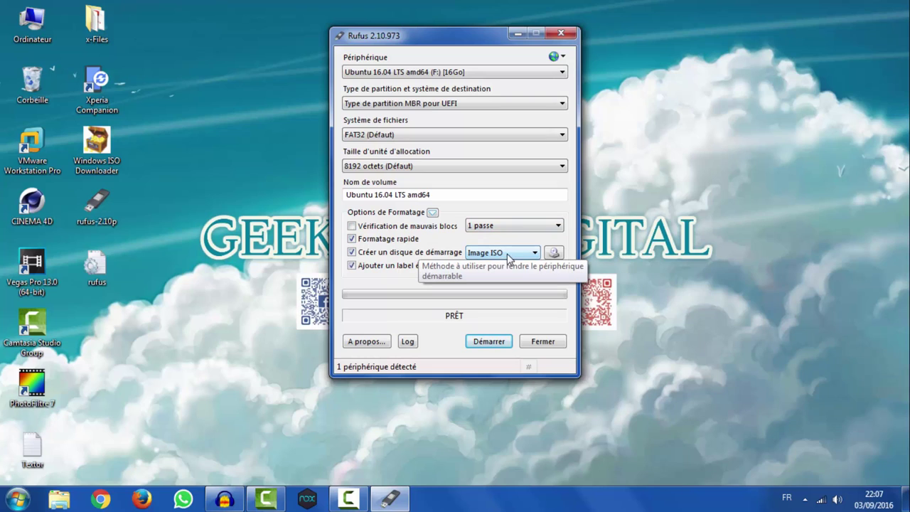
# - Load the Win10_1607_French_x64 ISO image from Disque local (D:) as the boot image
pyautogui.click(553, 253)
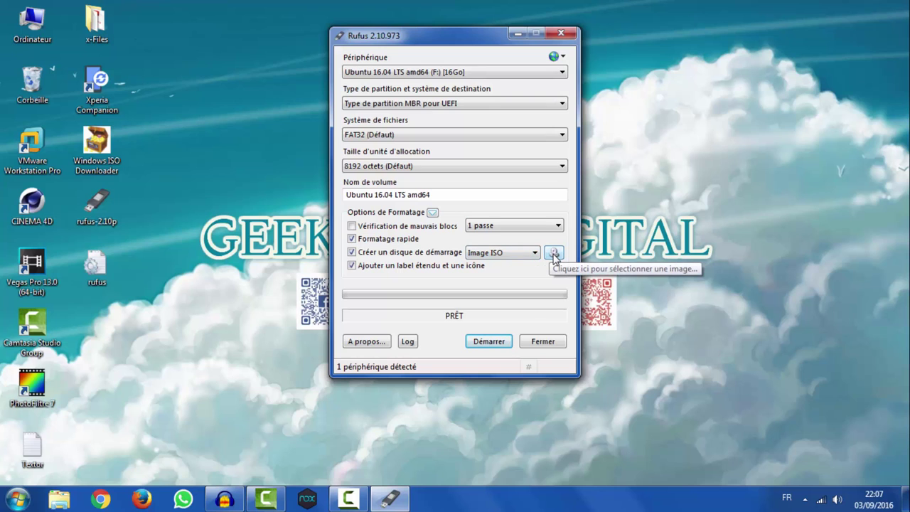
pyautogui.click(554, 253)
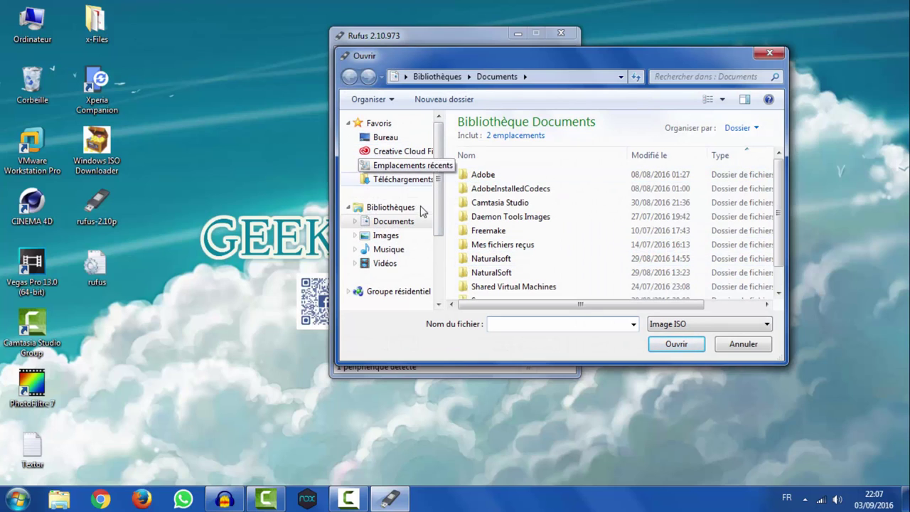
pyautogui.scroll(-2, 444, 193)
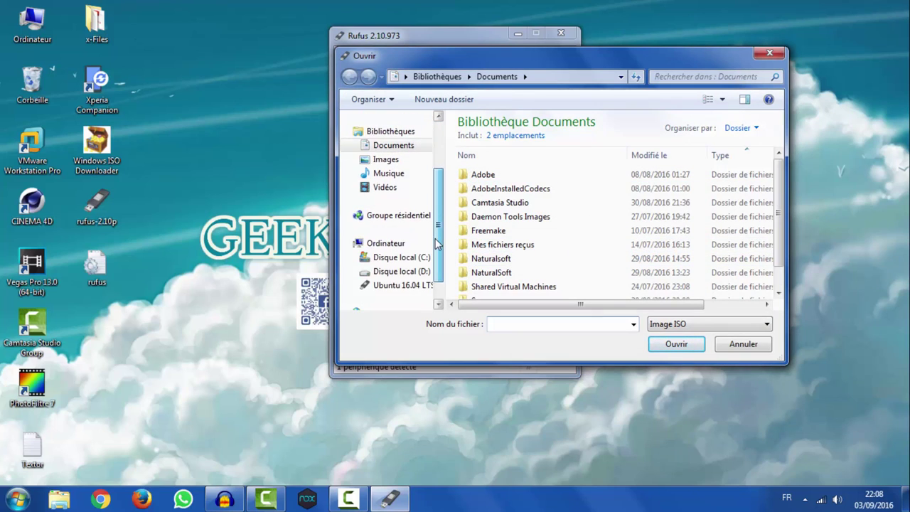
pyautogui.click(403, 271)
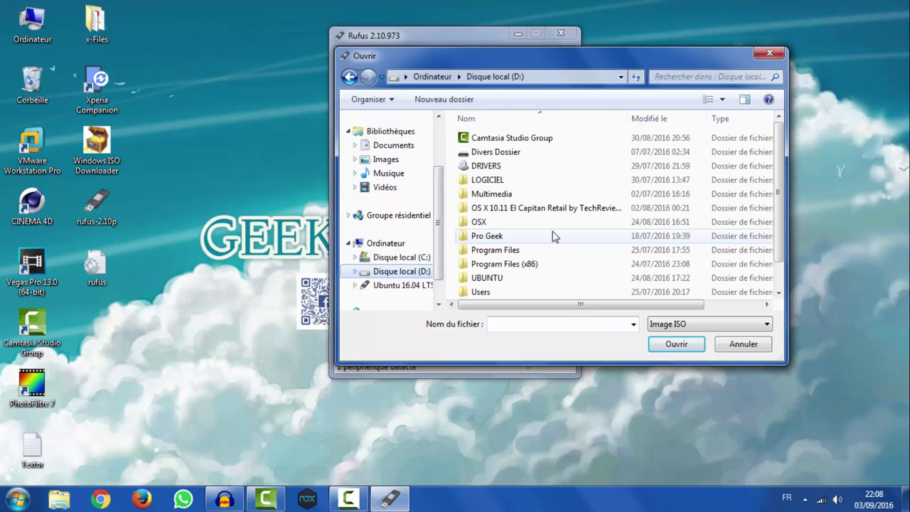
pyautogui.scroll(-1, 554, 236)
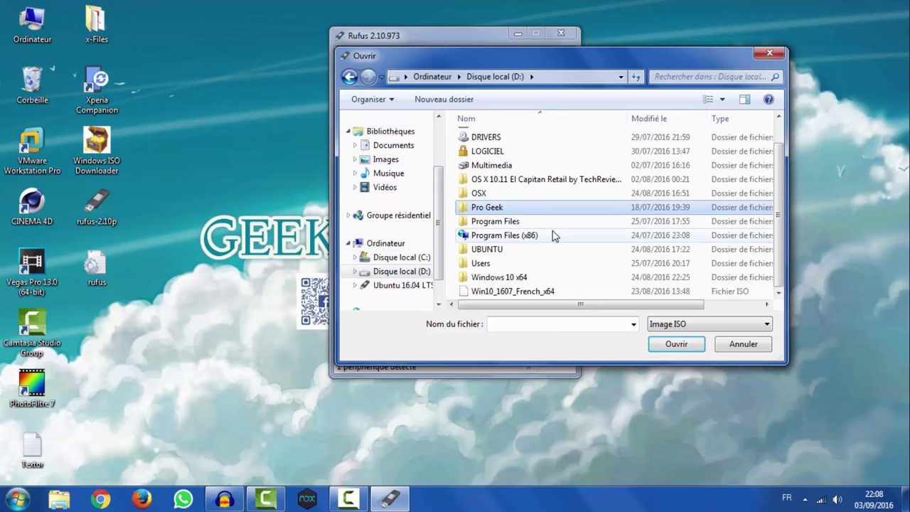
pyautogui.doubleClick(520, 293)
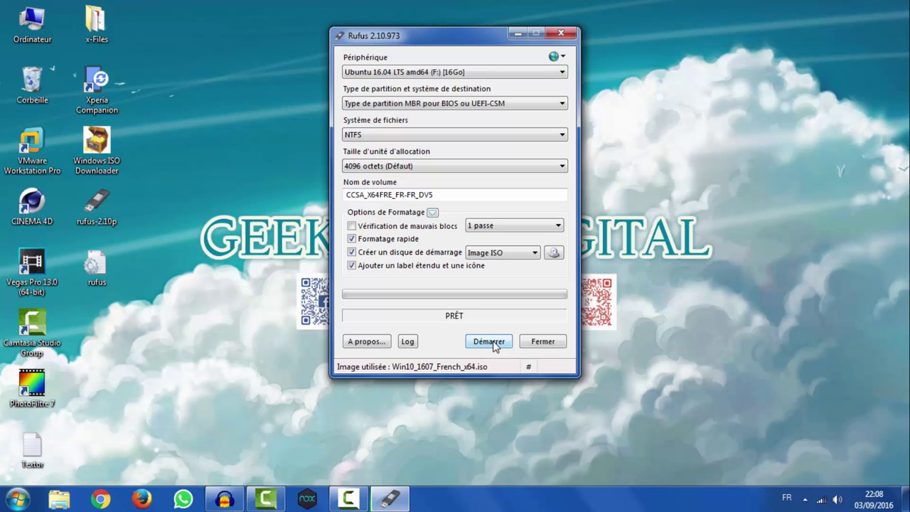
# - Start writing the image to the USB drive and accept erasing all its data
pyautogui.click(494, 344)
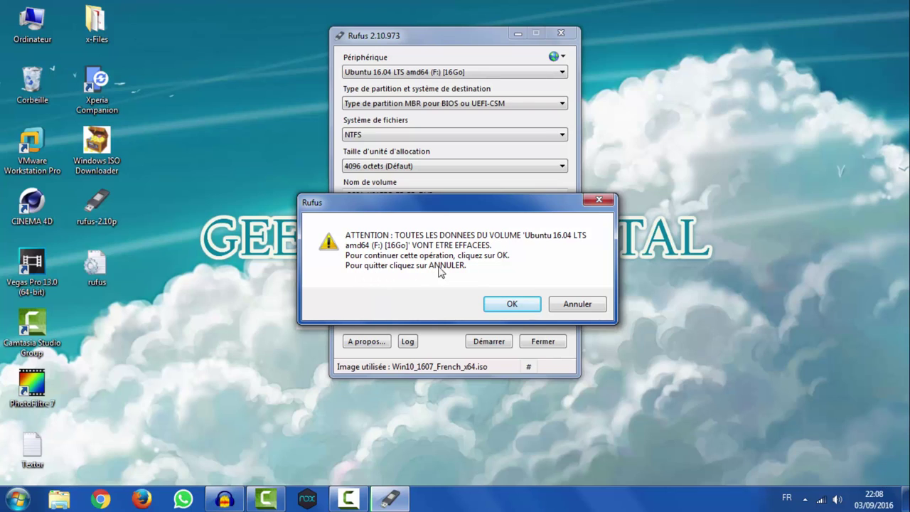
pyautogui.click(515, 304)
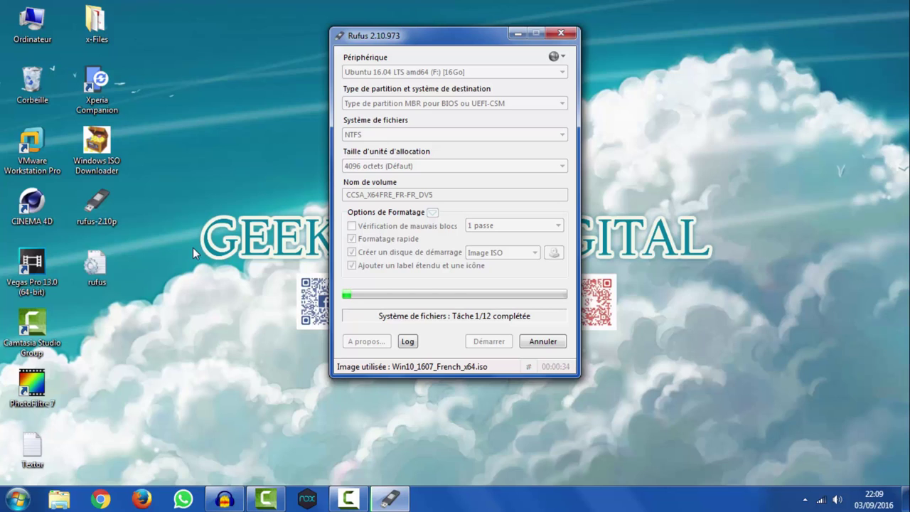
pyautogui.click(15, 500)
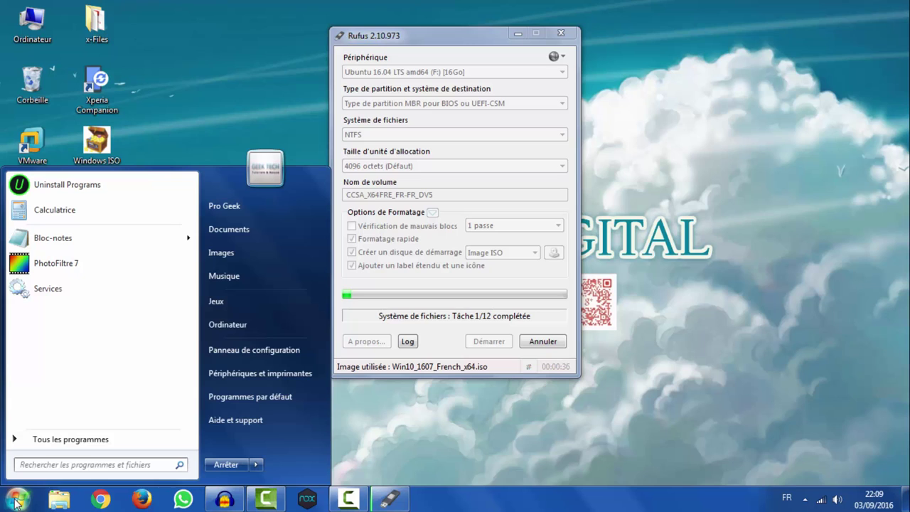
pyautogui.click(54, 464)
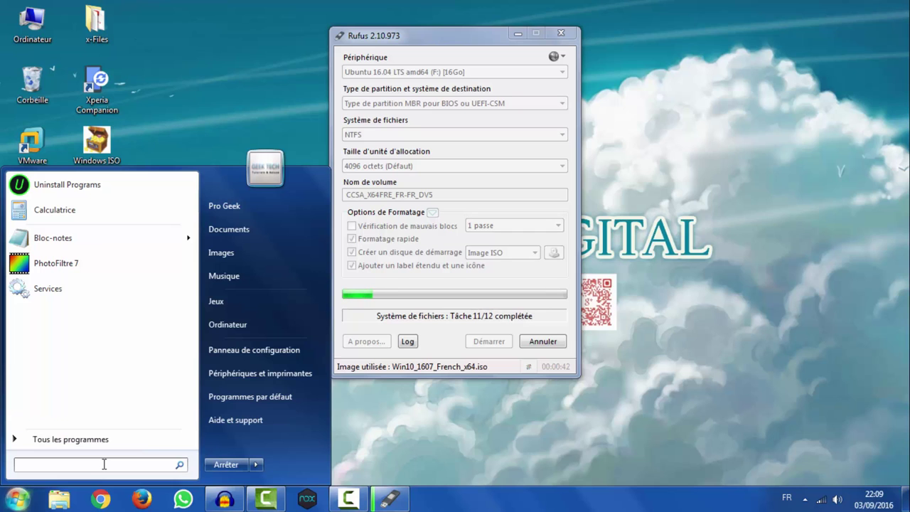
pyautogui.click(433, 433)
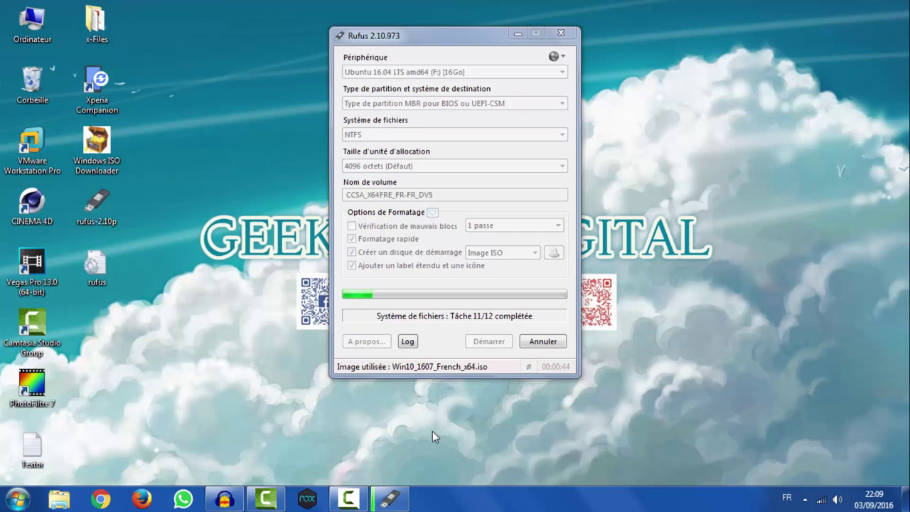
pyautogui.press('super+r')
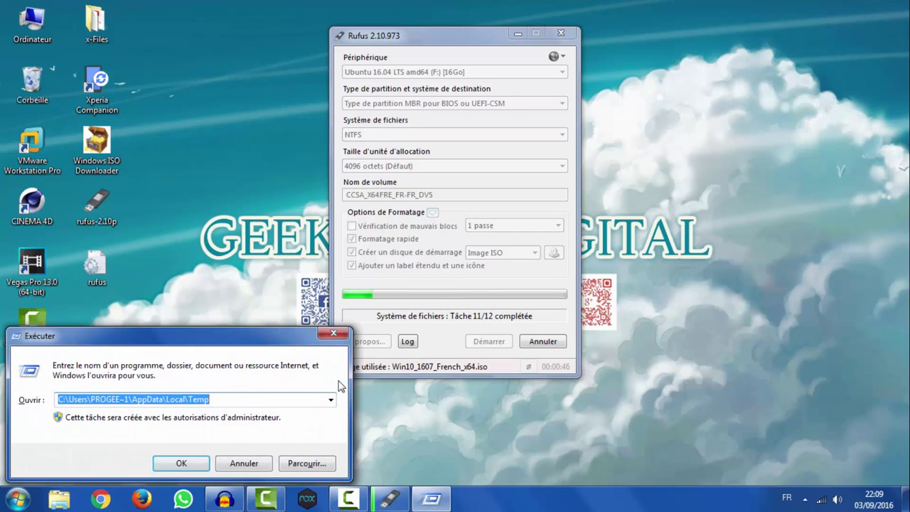
pyautogui.click(244, 464)
# - Open Computer Management with compmgmt.msc and show Gestion des disques
pyautogui.click(17, 496)
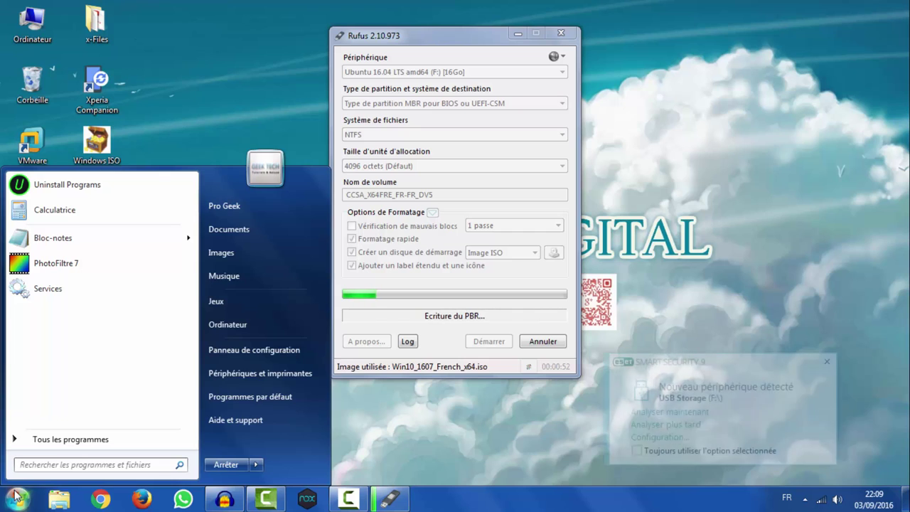
pyautogui.write('compm')
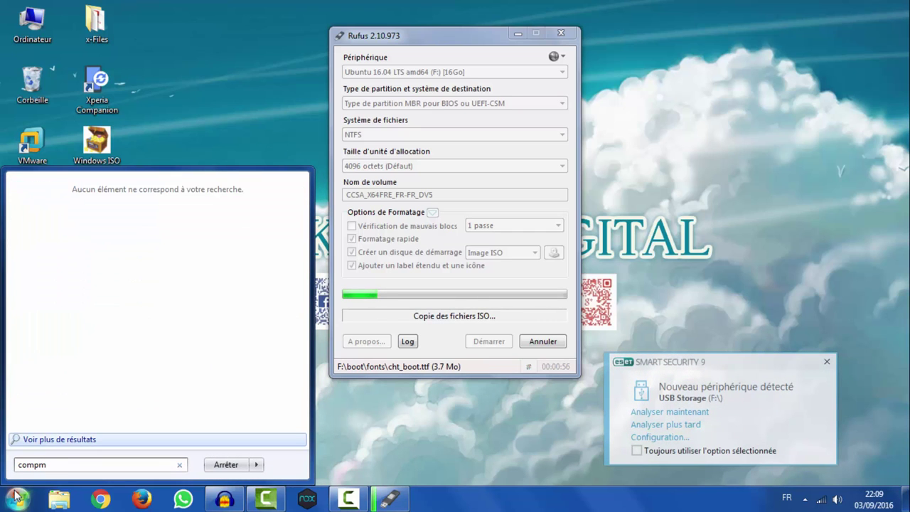
pyautogui.write('gm')
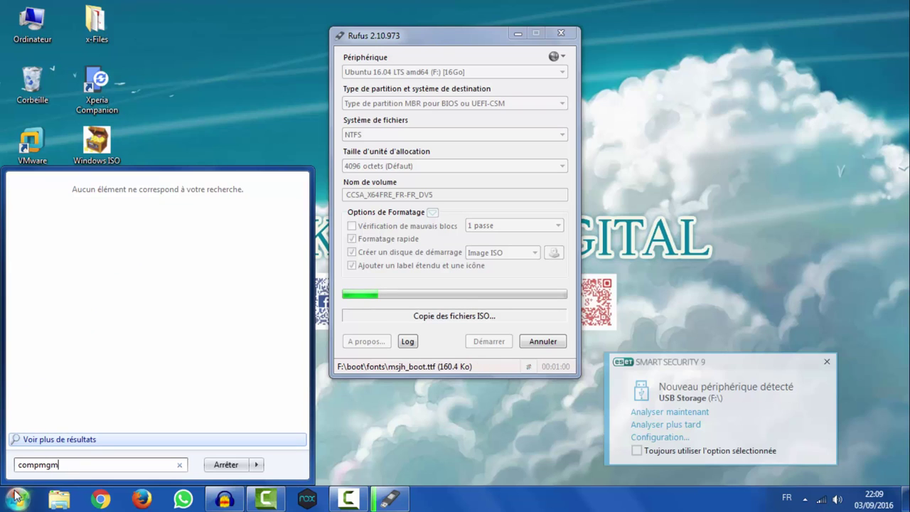
pyautogui.write('t.')
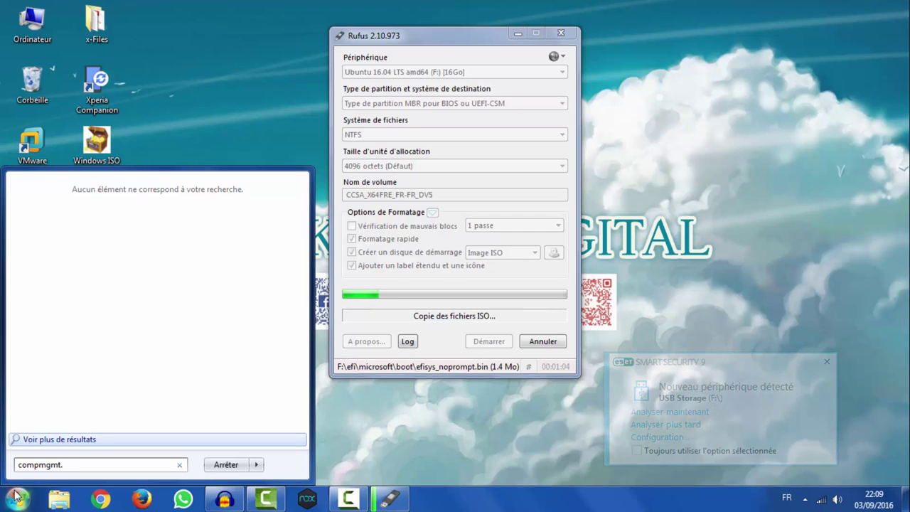
pyautogui.write('msc')
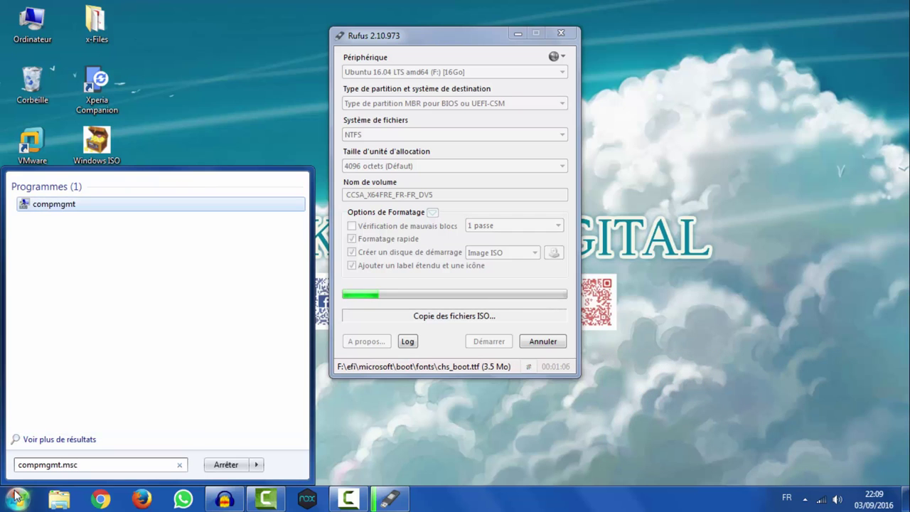
pyautogui.press('Return')
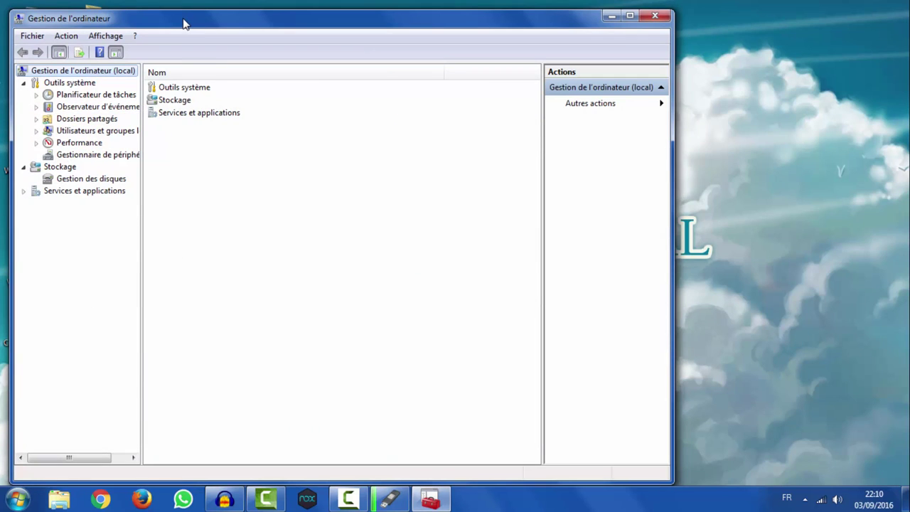
pyautogui.moveTo(191, 22); pyautogui.dragTo(296, 20)
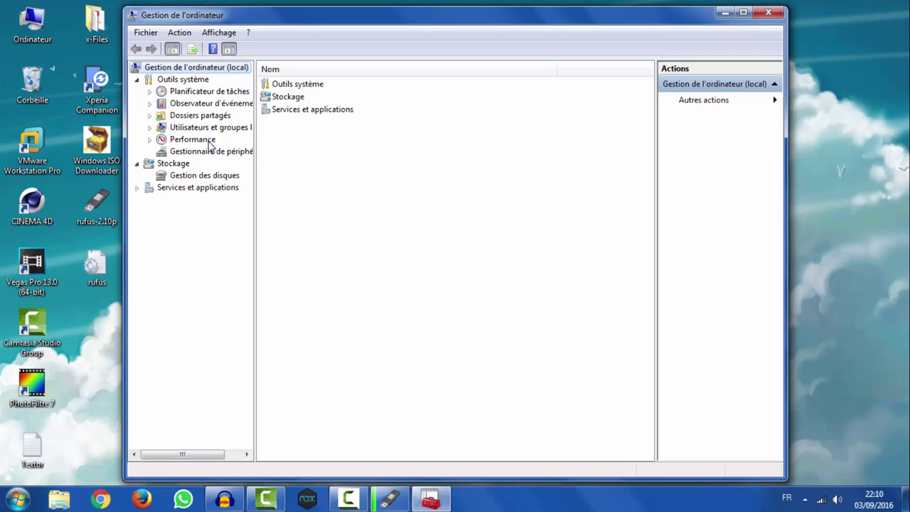
pyautogui.click(182, 178)
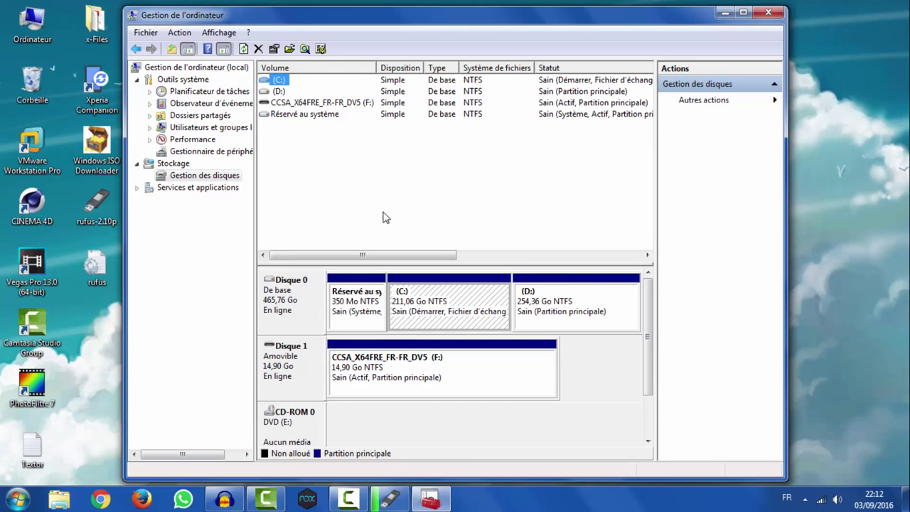
# - Check the partition type of Disque 0 in its volume properties
pyautogui.click(282, 291)
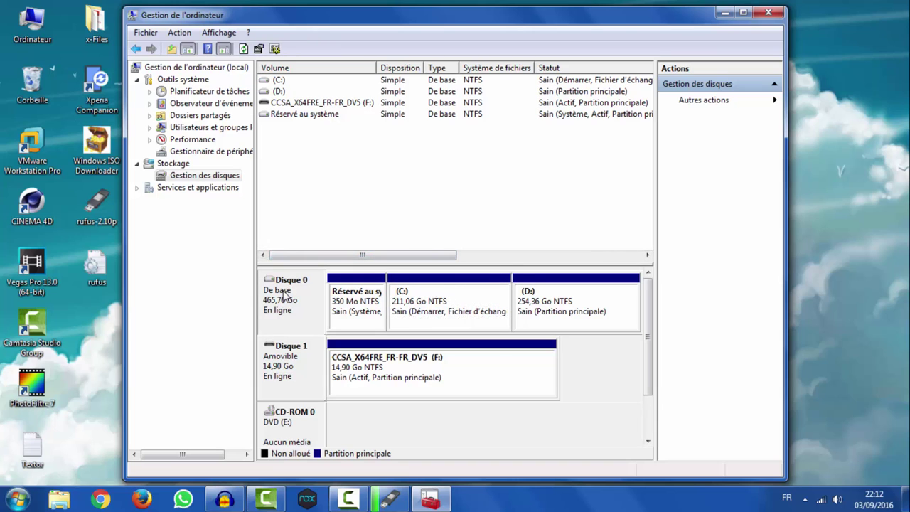
pyautogui.rightClick(285, 294)
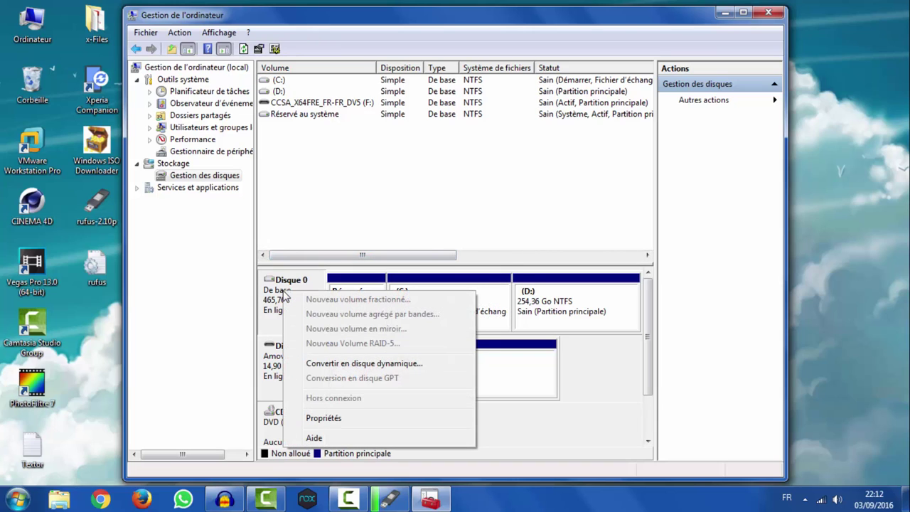
pyautogui.click(312, 418)
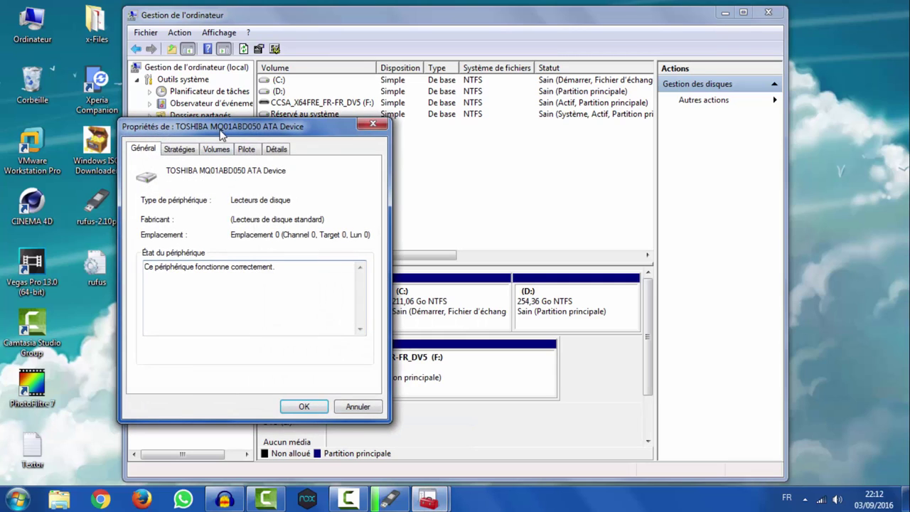
pyautogui.moveTo(221, 135); pyautogui.dragTo(431, 101)
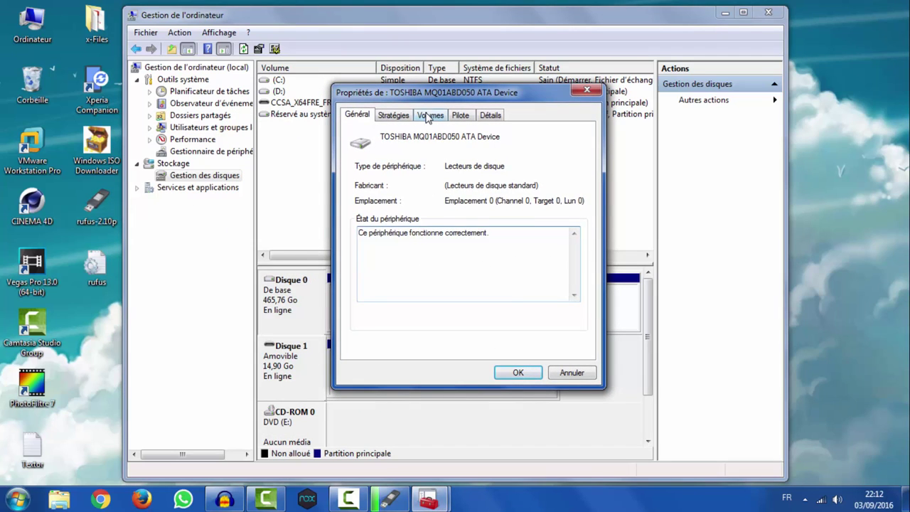
pyautogui.click(429, 116)
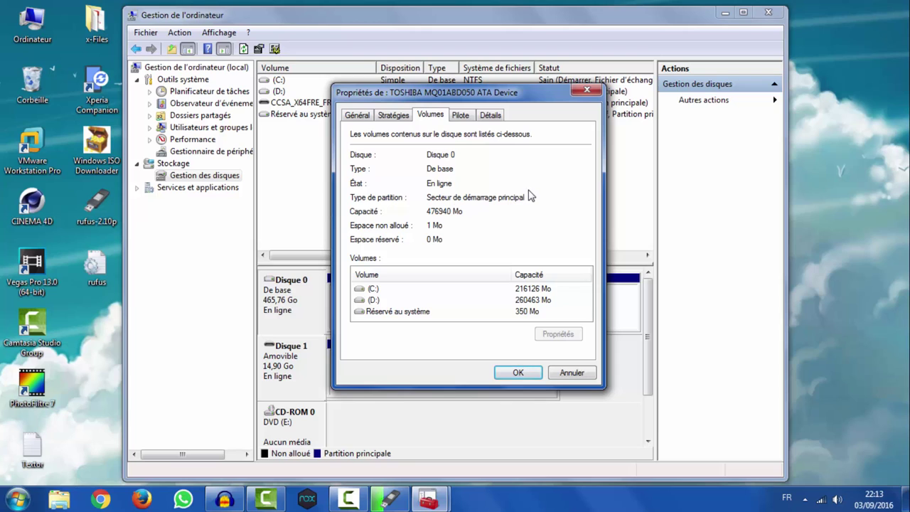
pyautogui.click(513, 373)
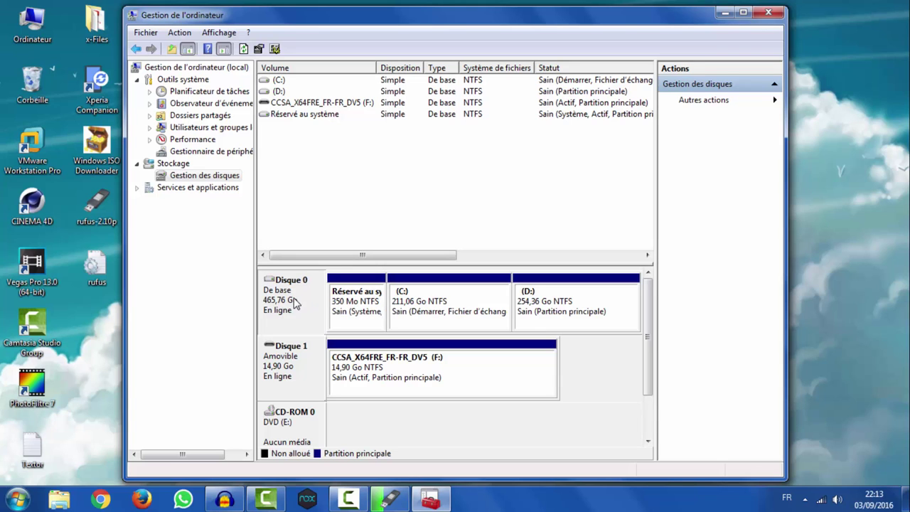
# - Check the partition type of the removable Disque 1 in its volume properties, and close Computer Management
pyautogui.rightClick(295, 349)
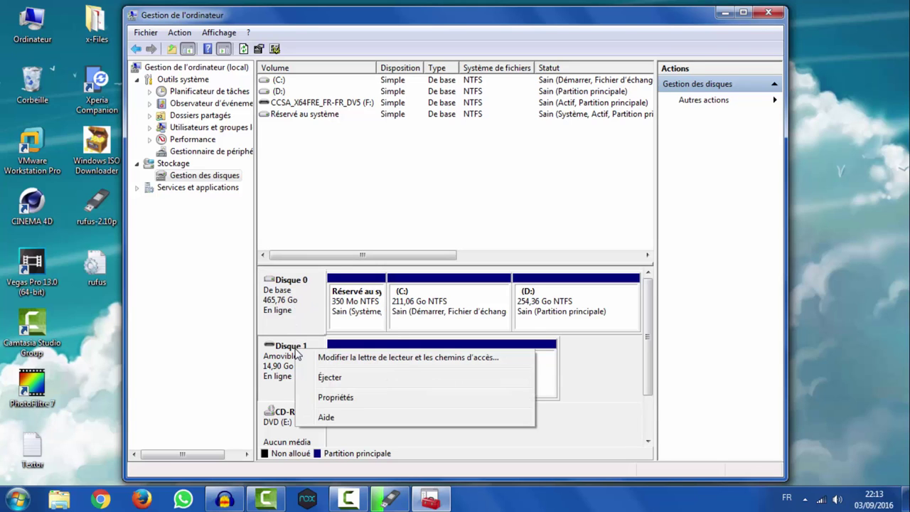
pyautogui.click(316, 397)
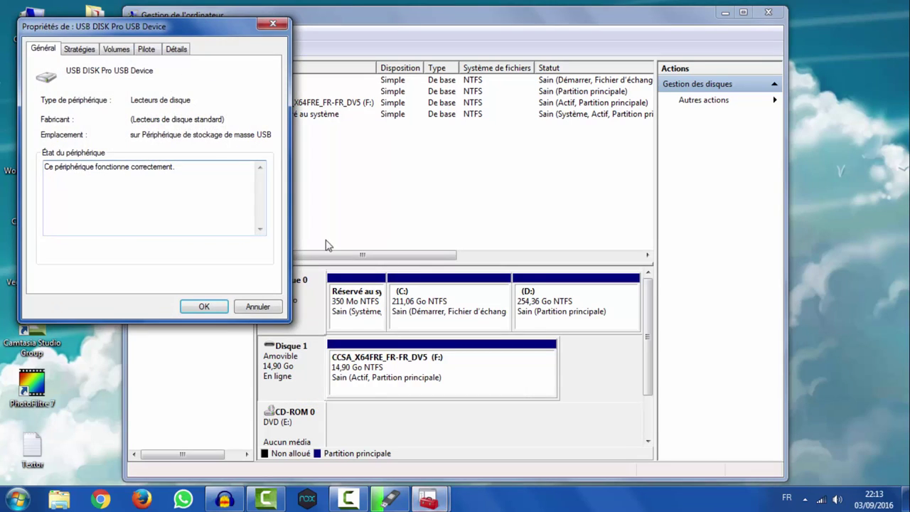
pyautogui.click(118, 49)
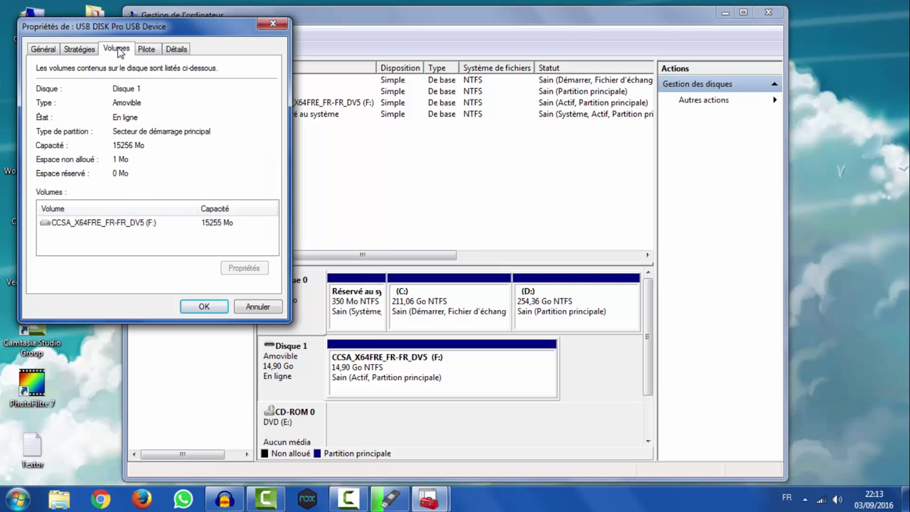
pyautogui.moveTo(121, 29); pyautogui.dragTo(394, 52)
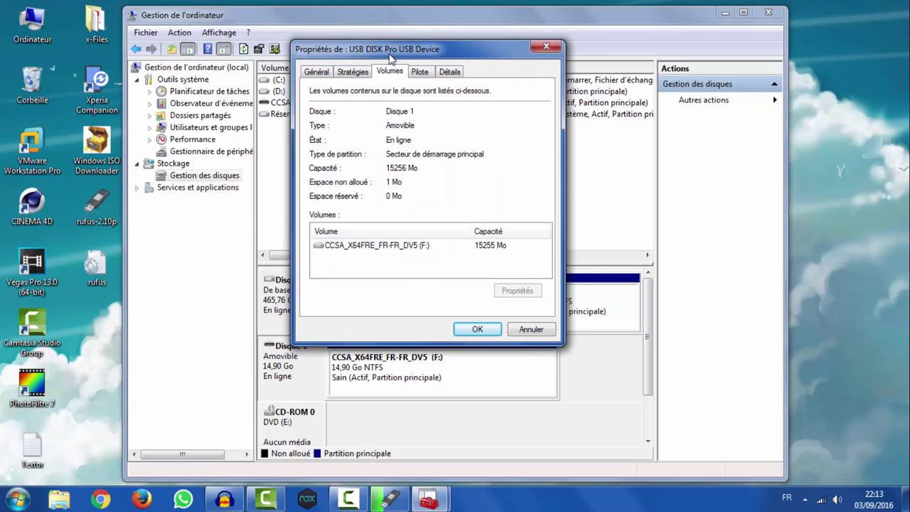
pyautogui.click(547, 47)
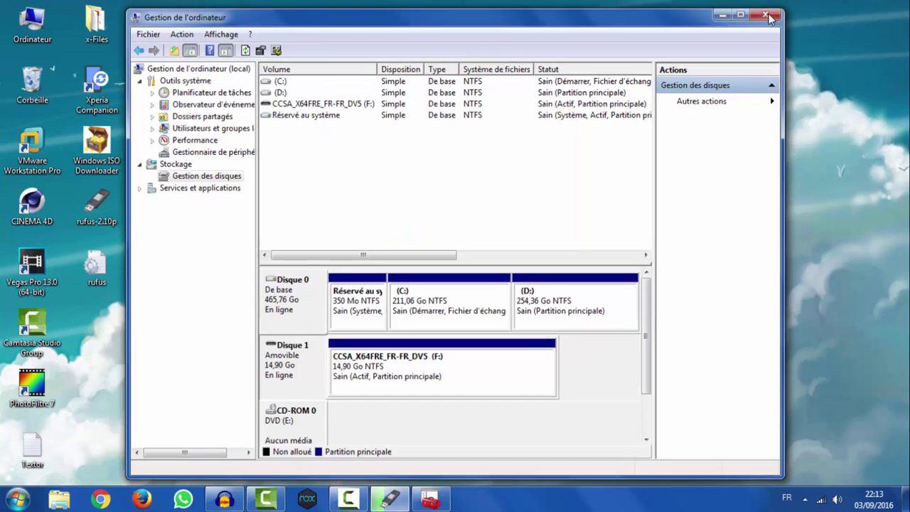
pyautogui.click(767, 14)
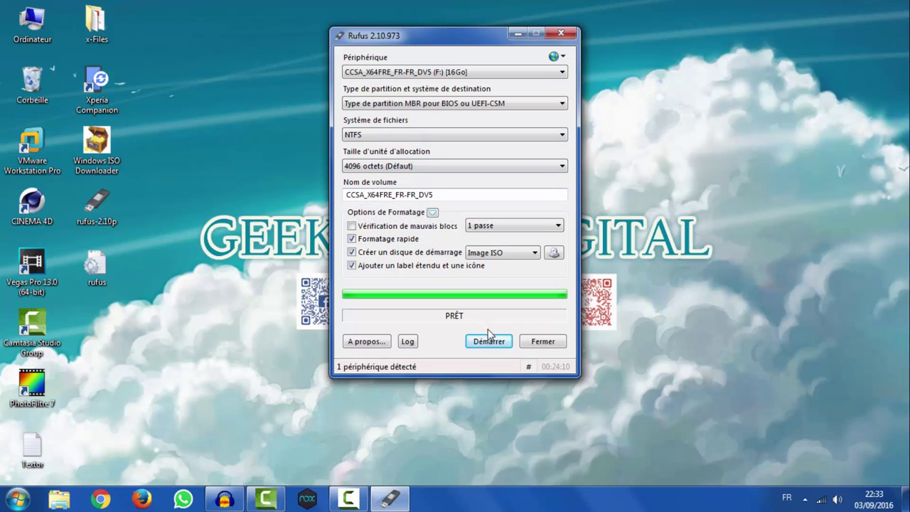
# - Close Rufus and open the CCSA_X64FRE_FR-FR_DV5 (F:) USB drive in Explorer to display its files
pyautogui.click(543, 343)
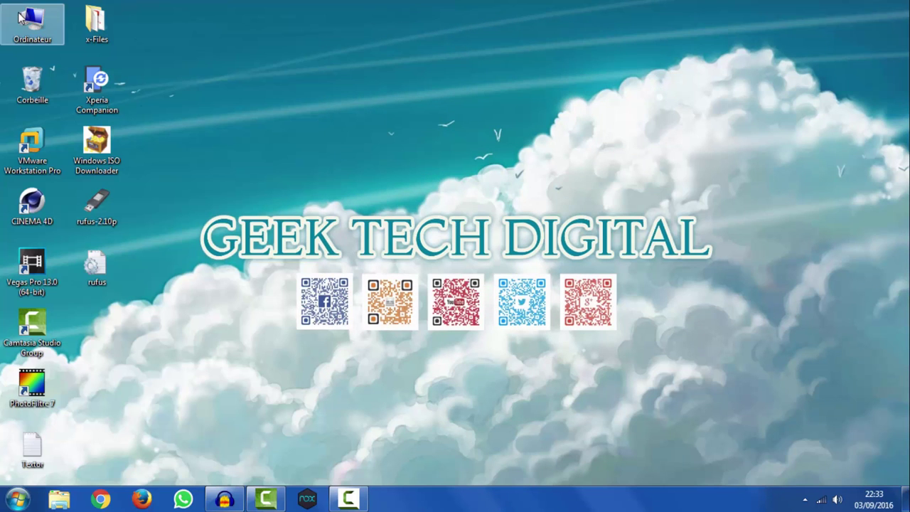
pyautogui.doubleClick(21, 16)
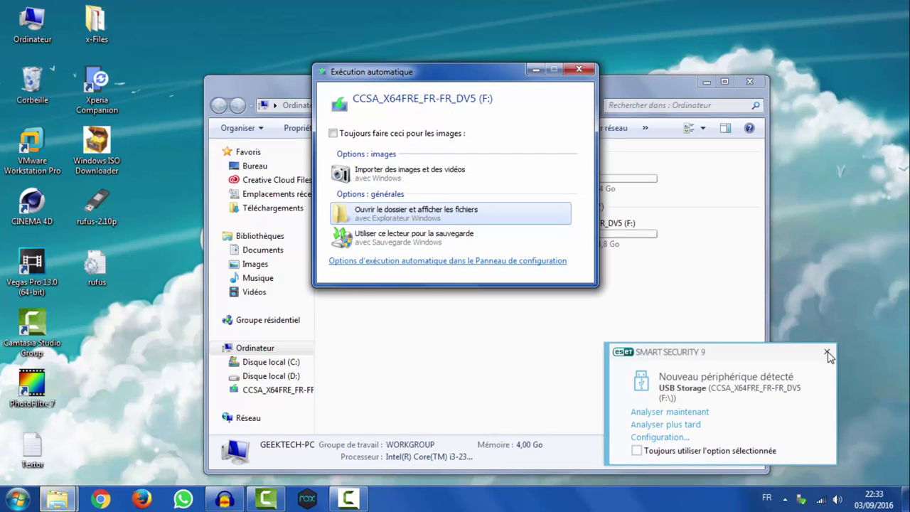
pyautogui.click(827, 350)
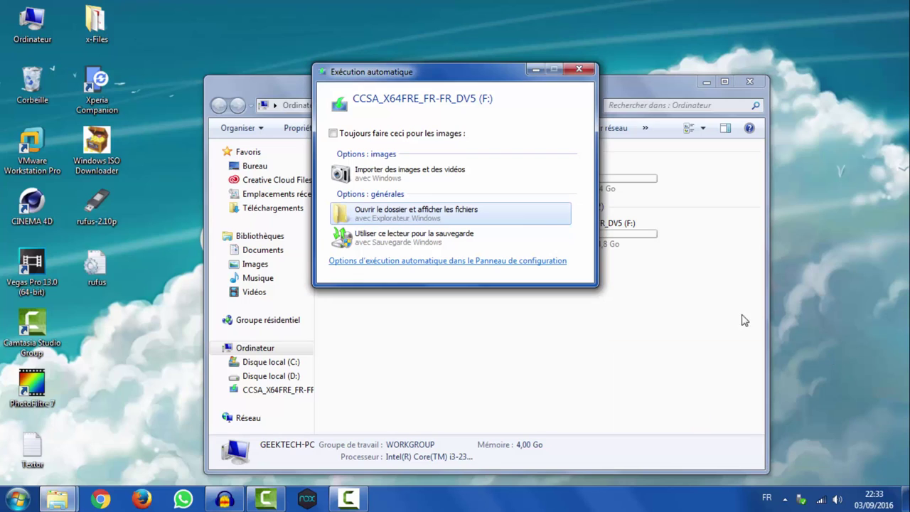
pyautogui.click(403, 212)
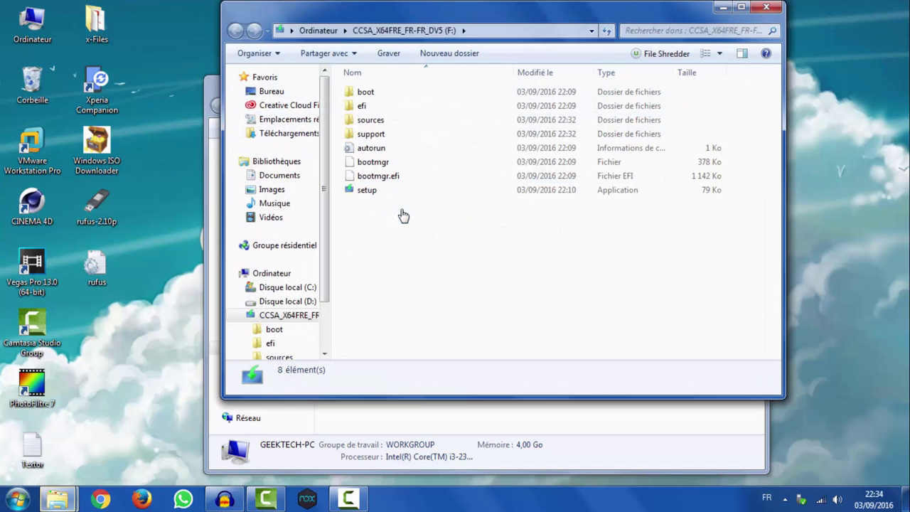
# - Test-launch setup from the USB drive, and close it along with the open Explorer windows
pyautogui.click(367, 192)
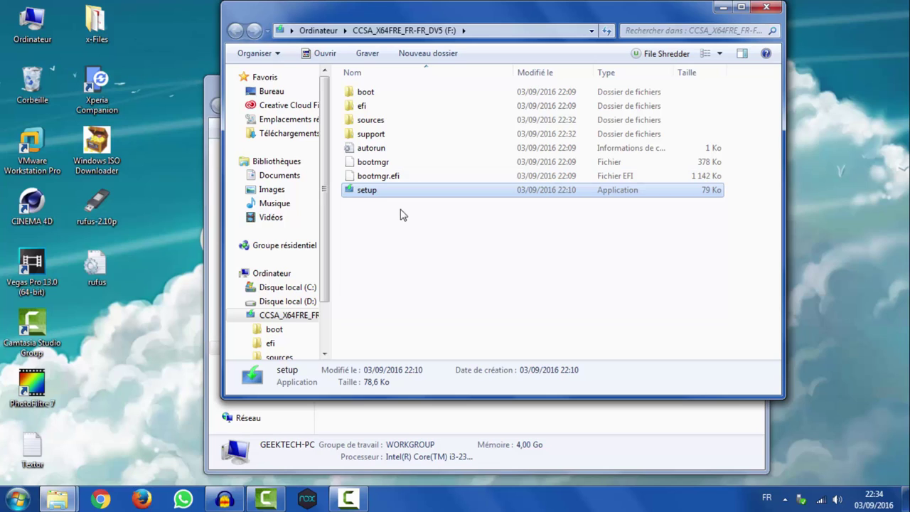
pyautogui.doubleClick(536, 192)
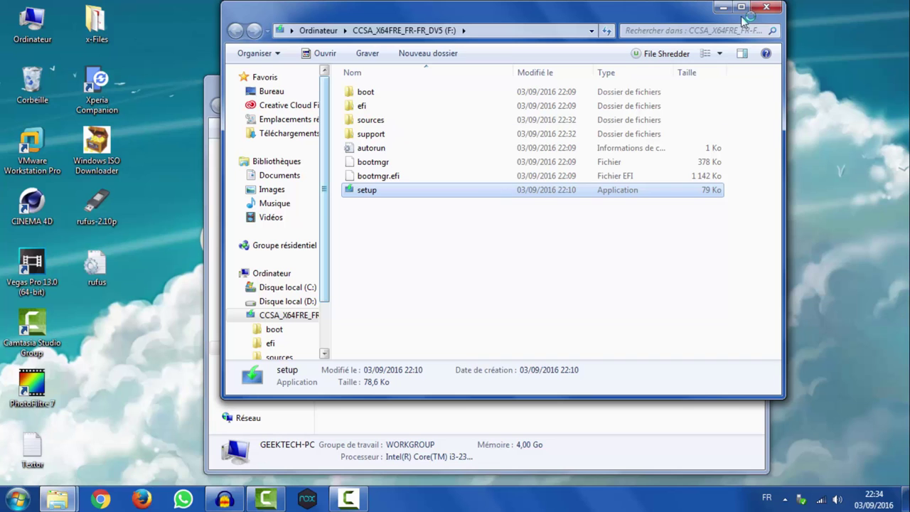
pyautogui.click(768, 7)
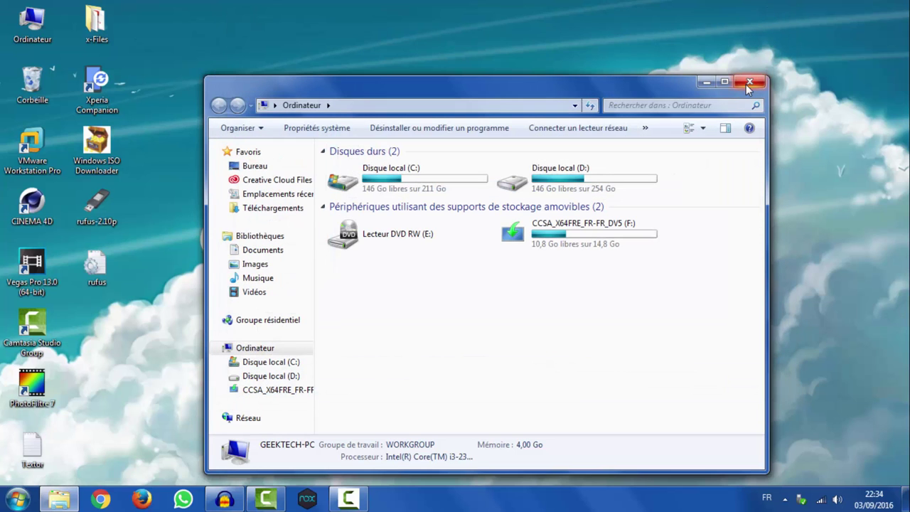
pyautogui.click(748, 83)
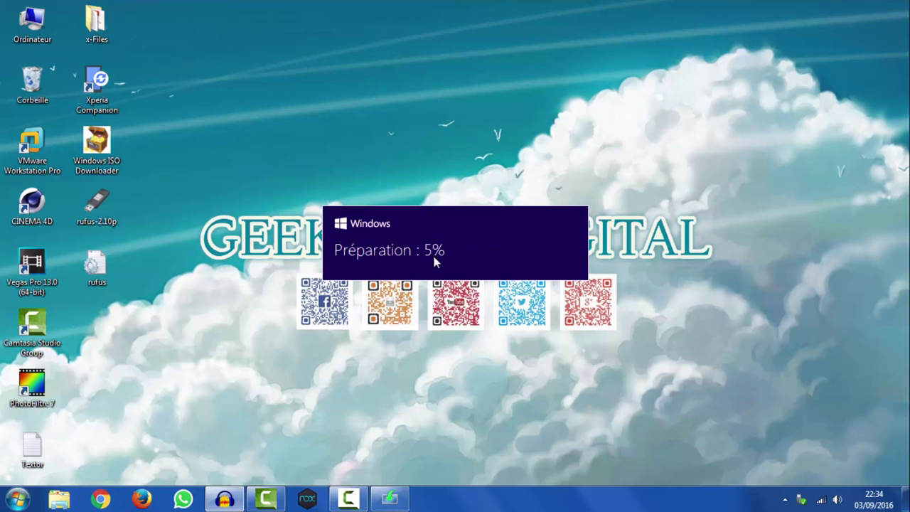
pyautogui.rightClick(399, 499)
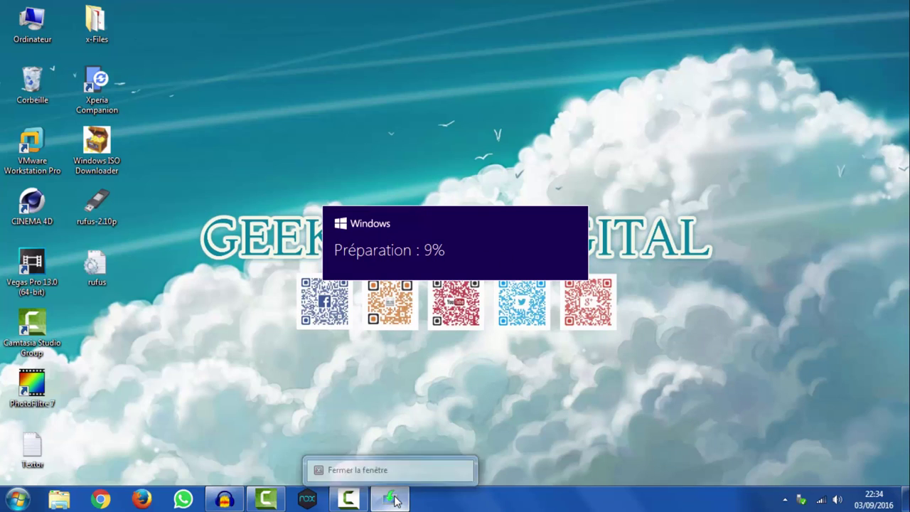
pyautogui.click(413, 468)
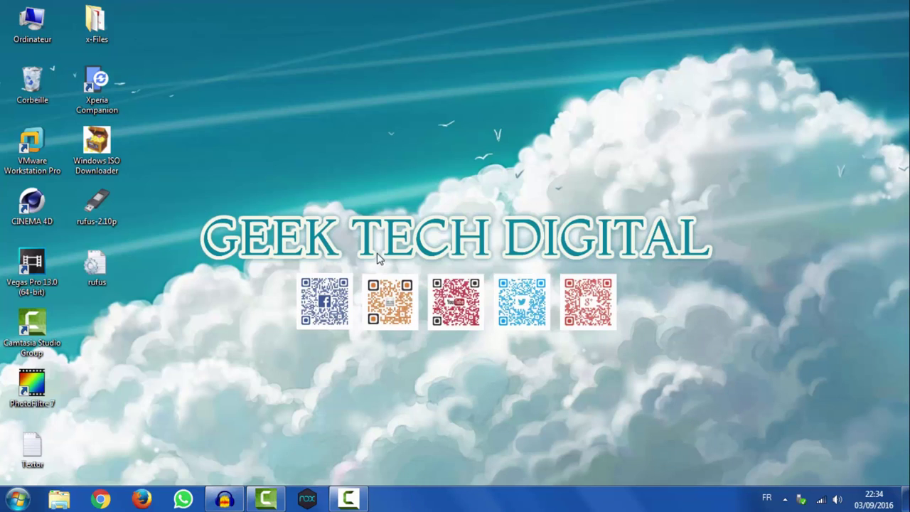